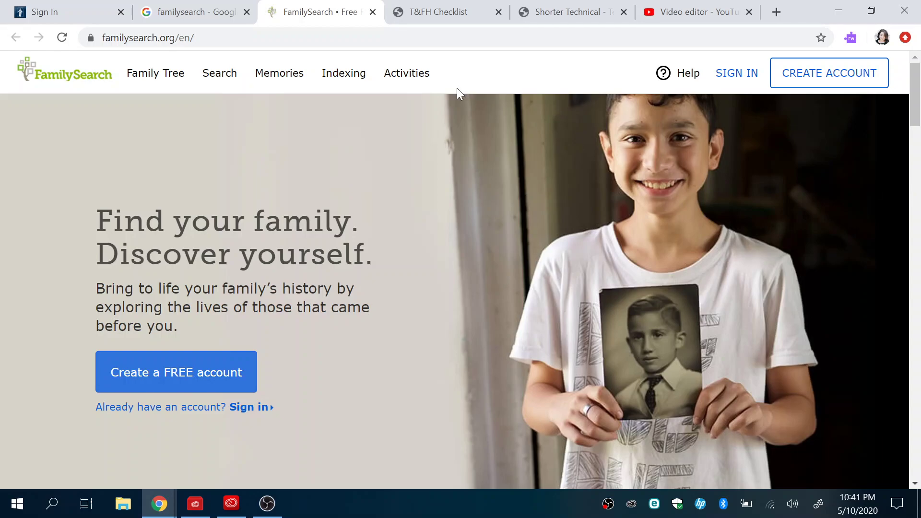
- Check the FamilySearch and search-results tabs, then settle on the Church sign-in tab's address bar
left_click(58, 16)
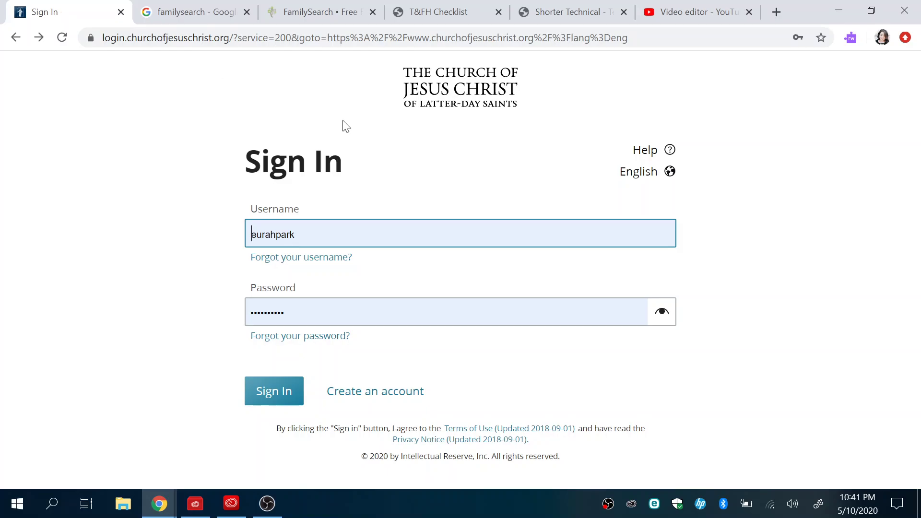
left_click(307, 14)
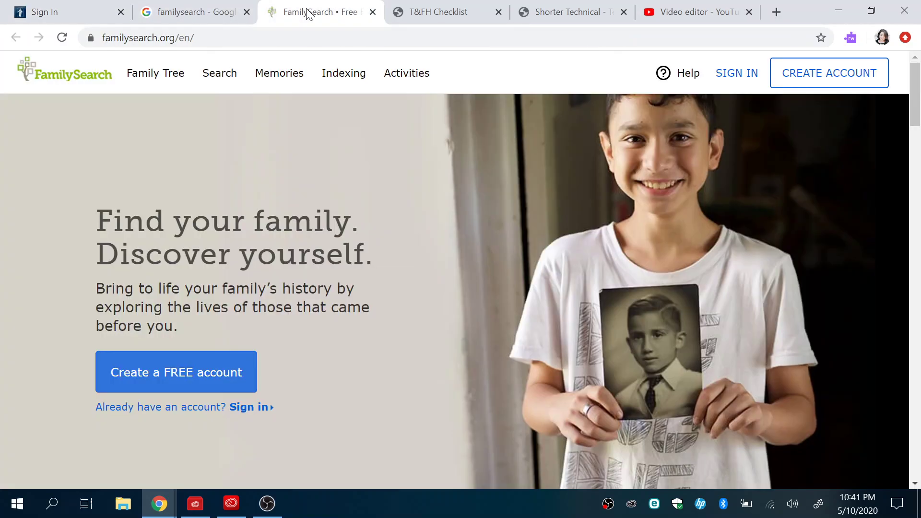
left_click(190, 19)
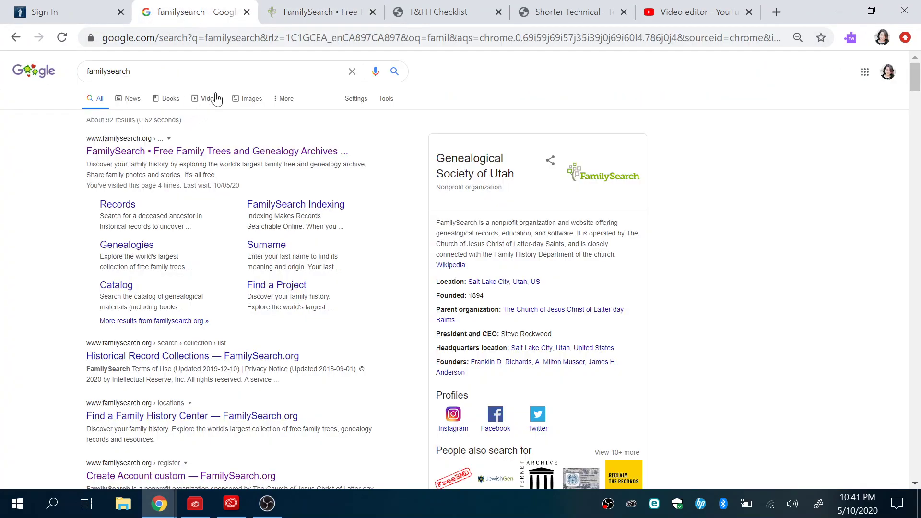
left_click(287, 17)
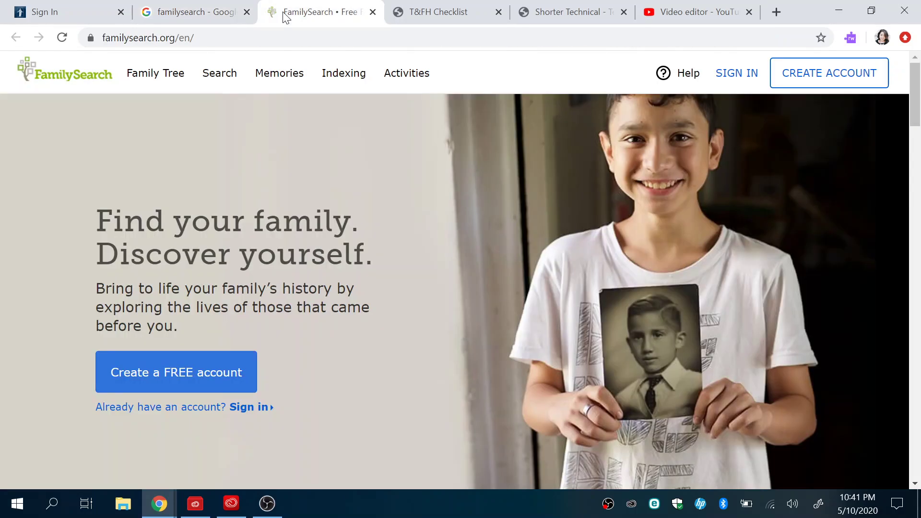
left_click(82, 18)
left_click(131, 42)
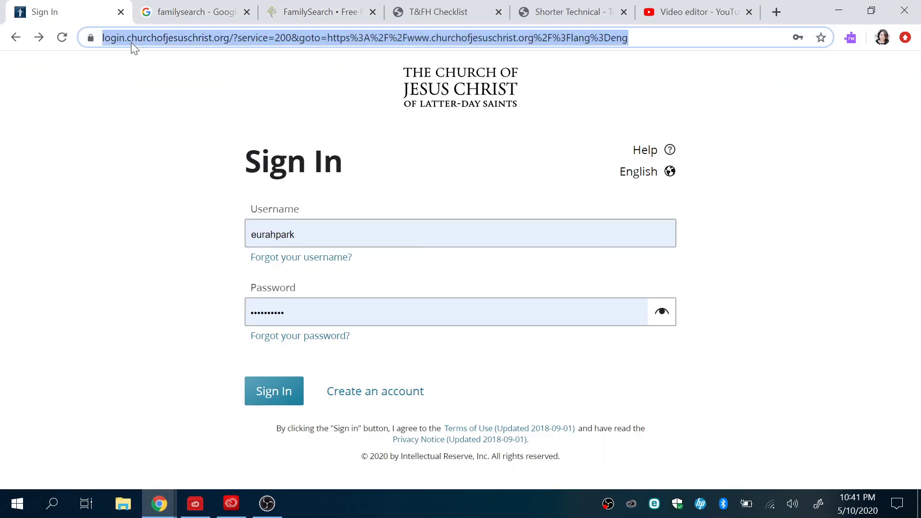
type("lds")
key("Return")
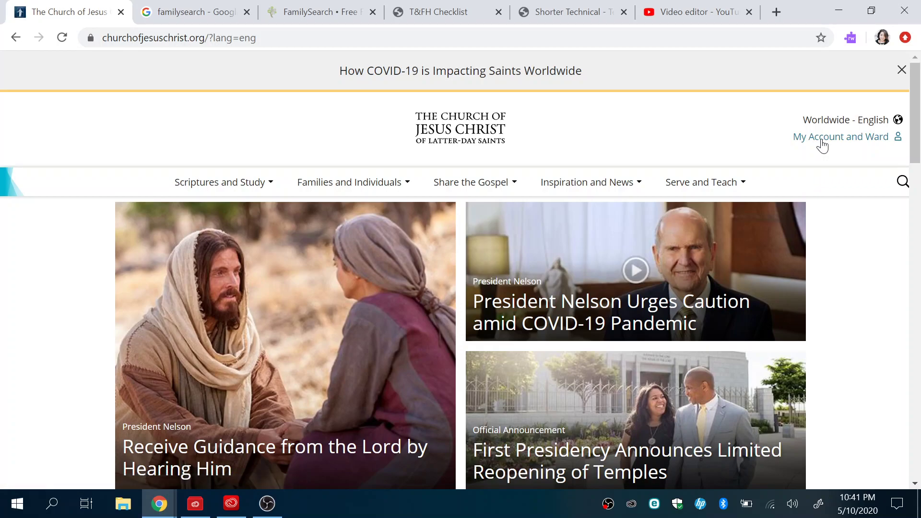
left_click(866, 142)
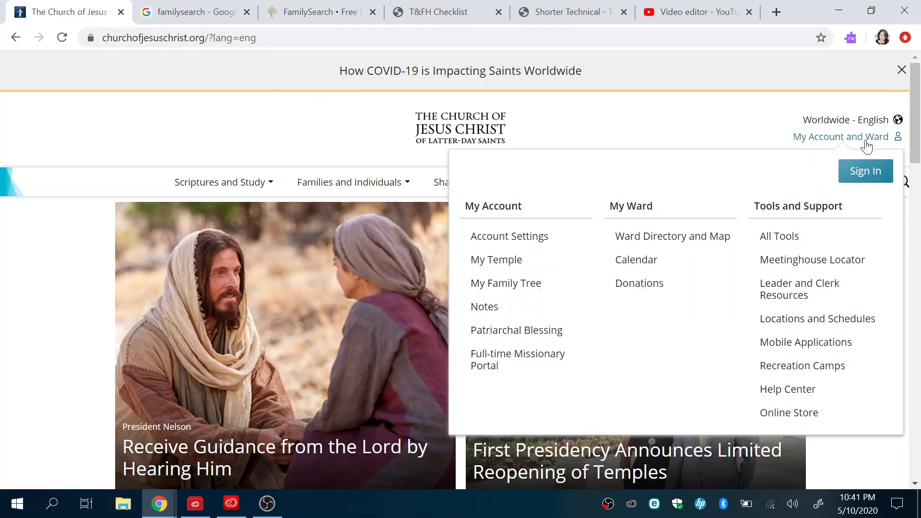
left_click(869, 179)
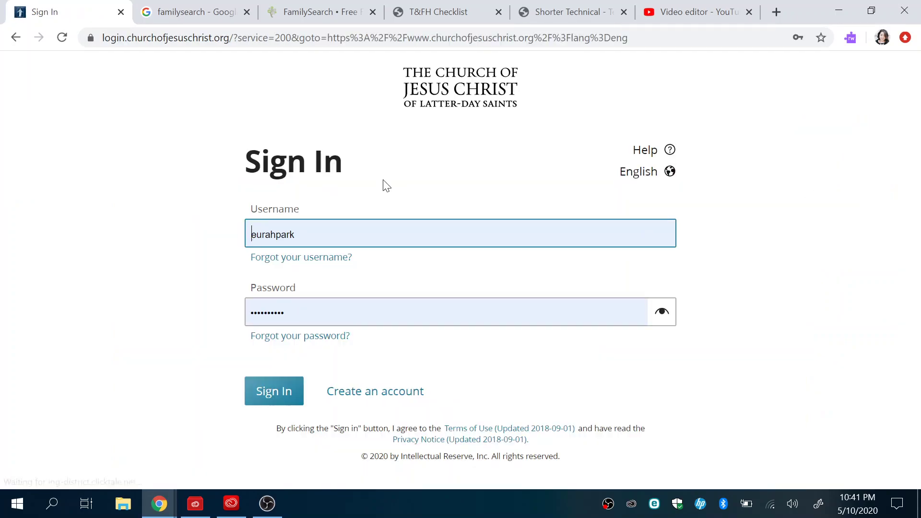
left_click(301, 259)
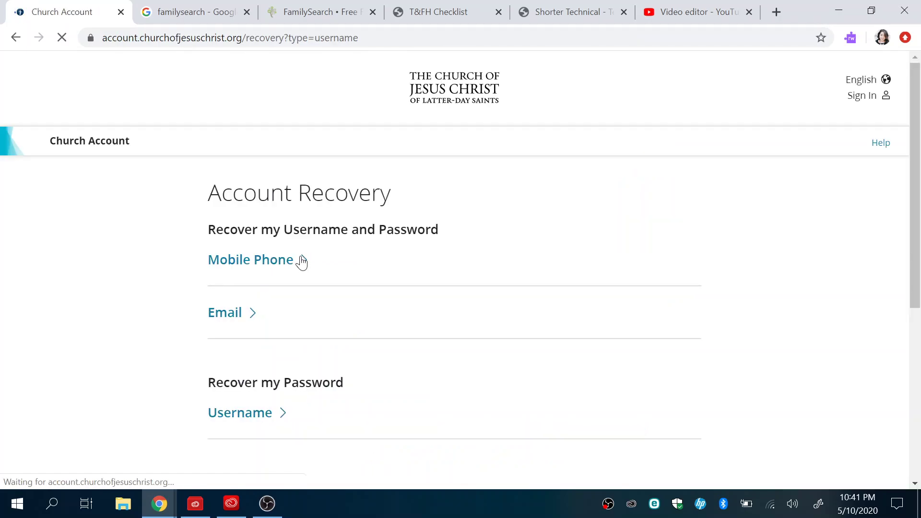
scroll(301, 263, "down", 2)
scroll(301, 262, "up", 1)
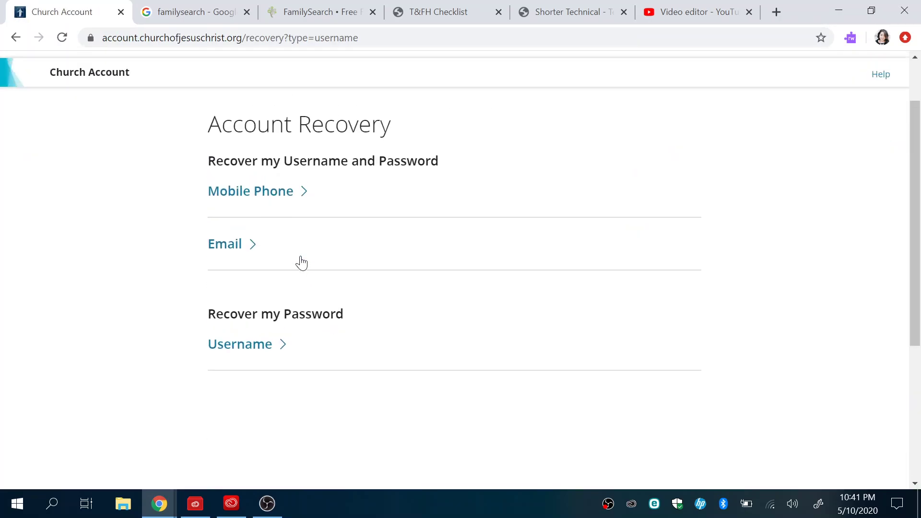
left_click(290, 192)
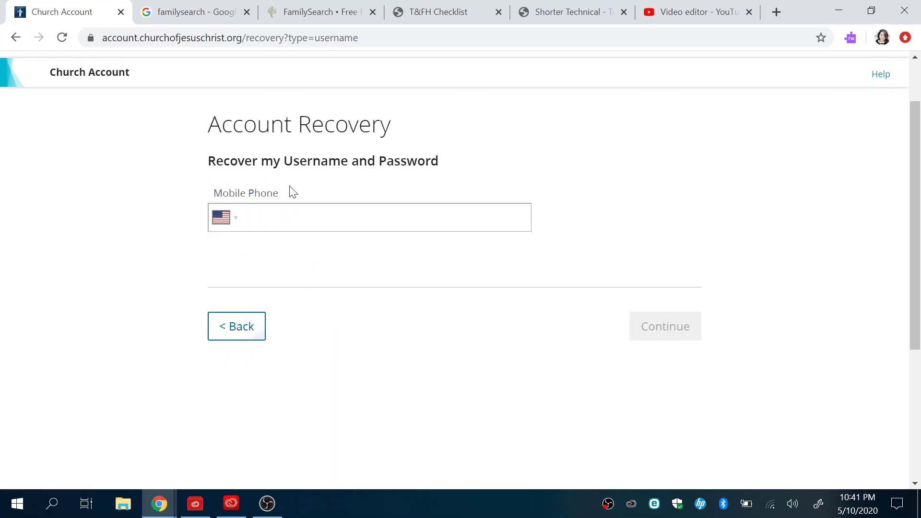
left_click(223, 223)
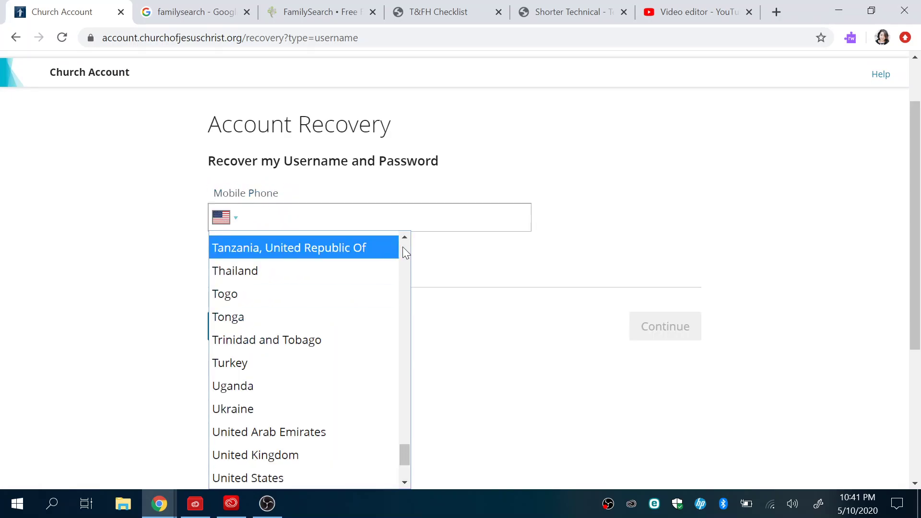
scroll(402, 247, "up", 5)
left_click_drag(403, 441, 420, 226)
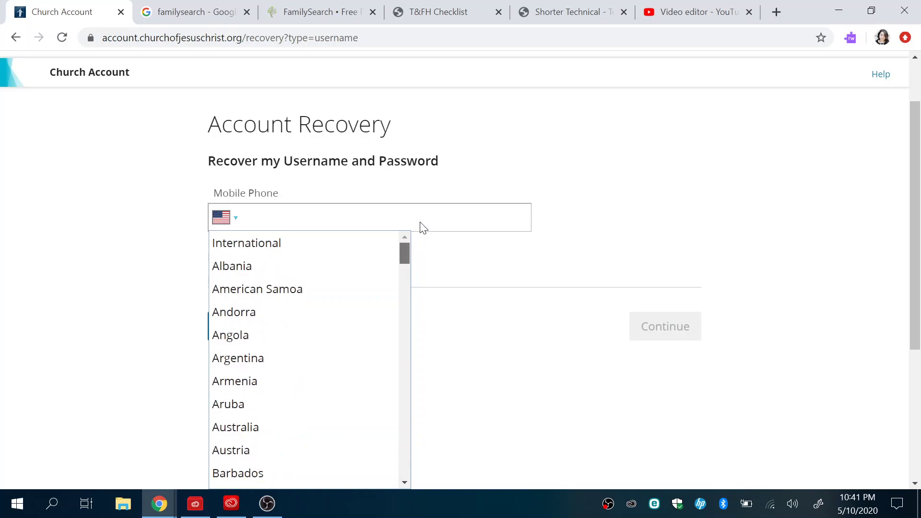
scroll(330, 366, "down", 6)
scroll(330, 366, "down", 5)
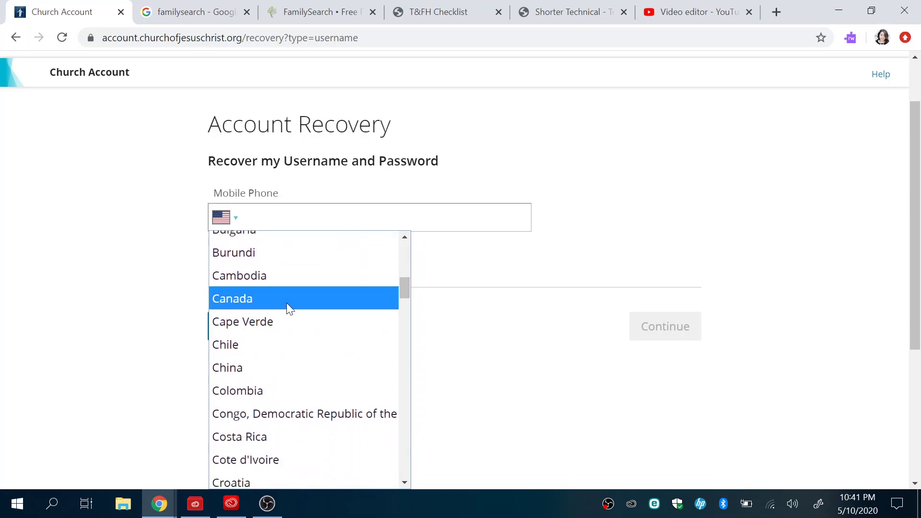
left_click(290, 308)
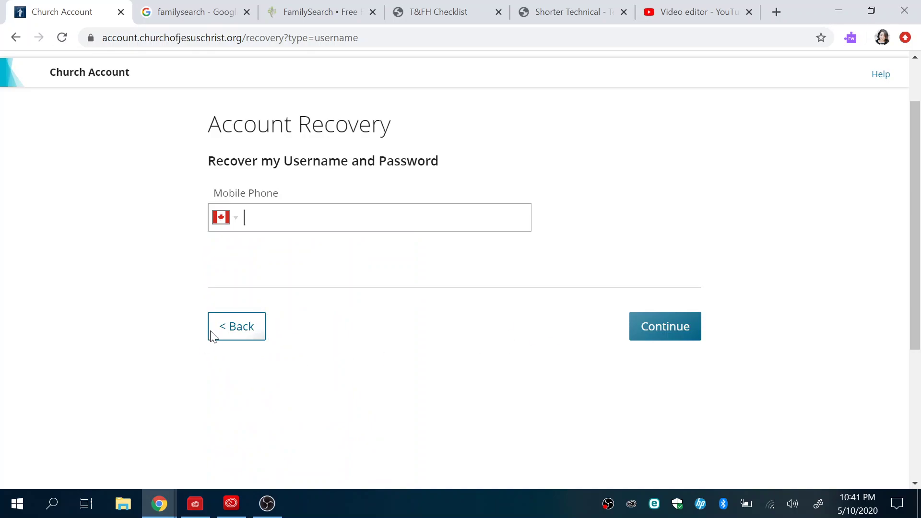
left_click(227, 335)
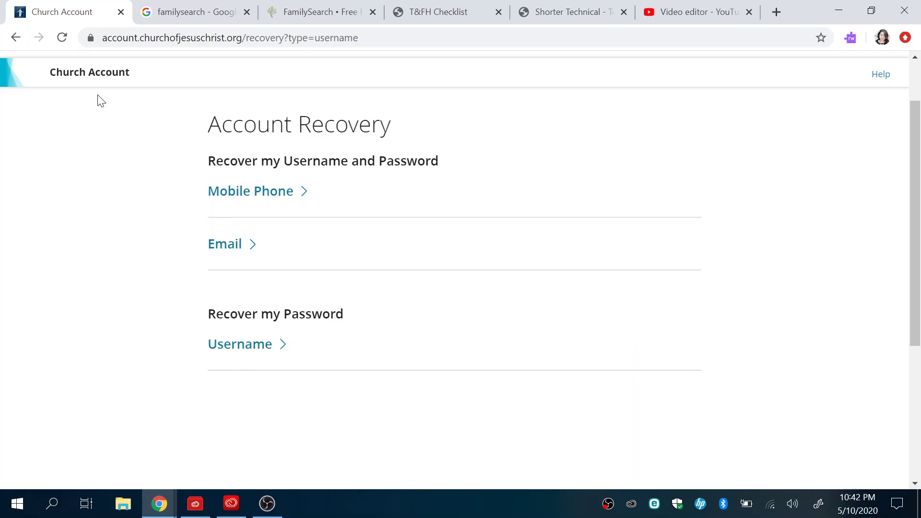
left_click(16, 38)
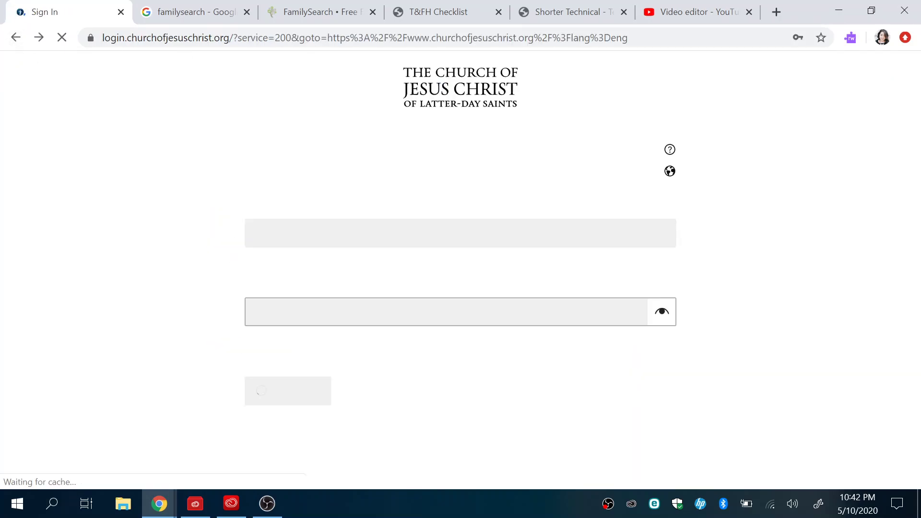
- Go from the FamilySearch home page's sign-in to the Find My Account username help page
left_click(191, 15)
left_click(323, 12)
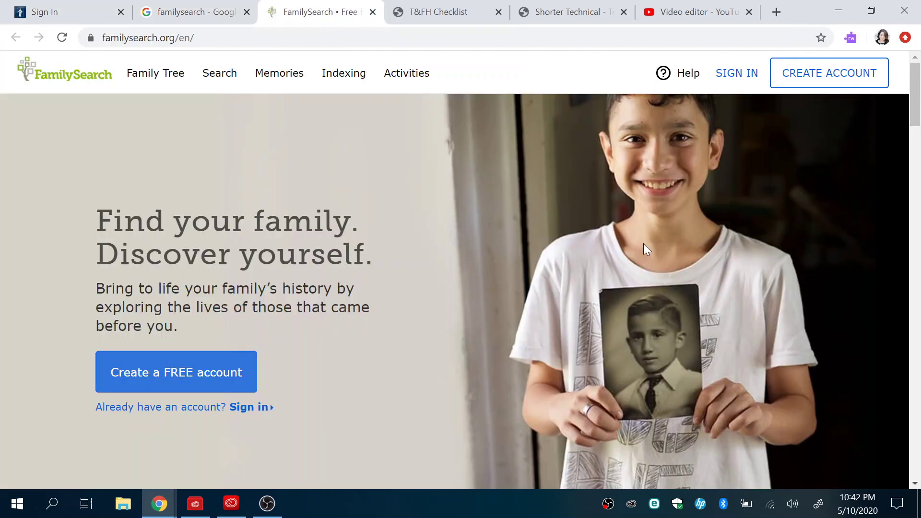
left_click(746, 77)
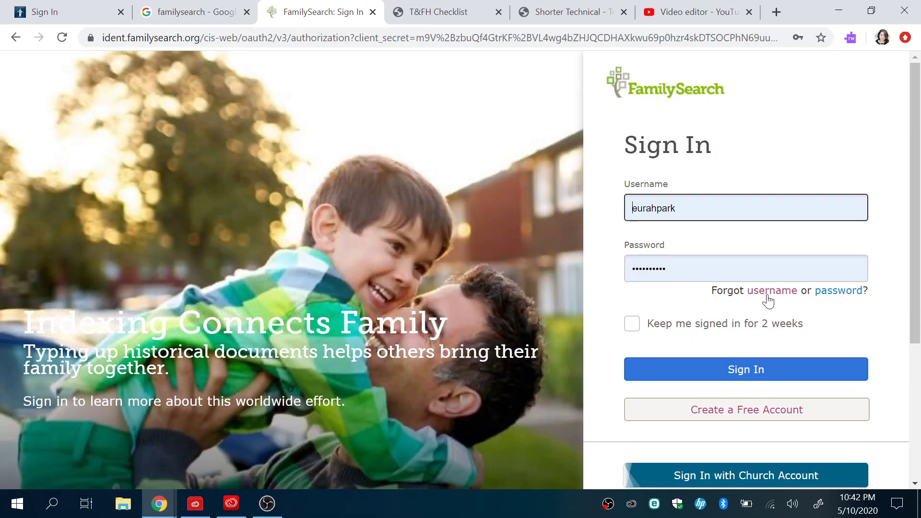
left_click(767, 296)
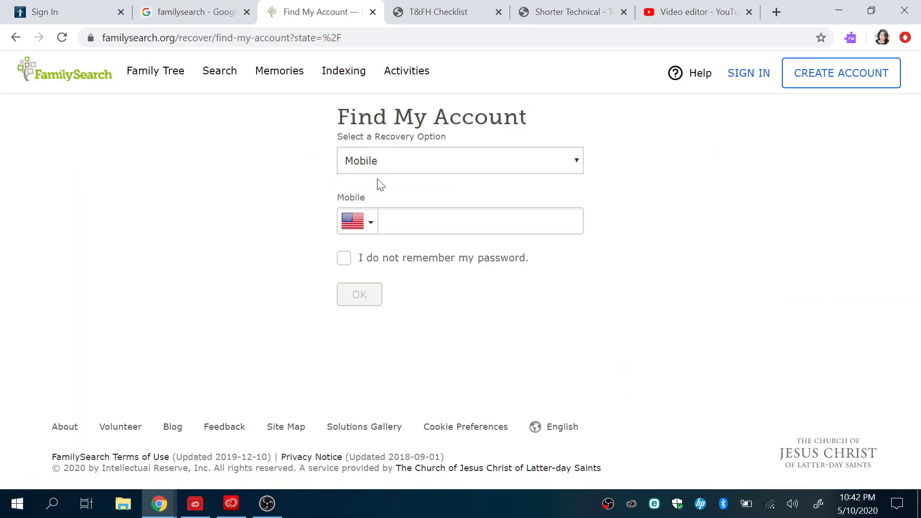
- Choose Church Record Number as the recovery option, then return to the familysearch results
left_click(384, 170)
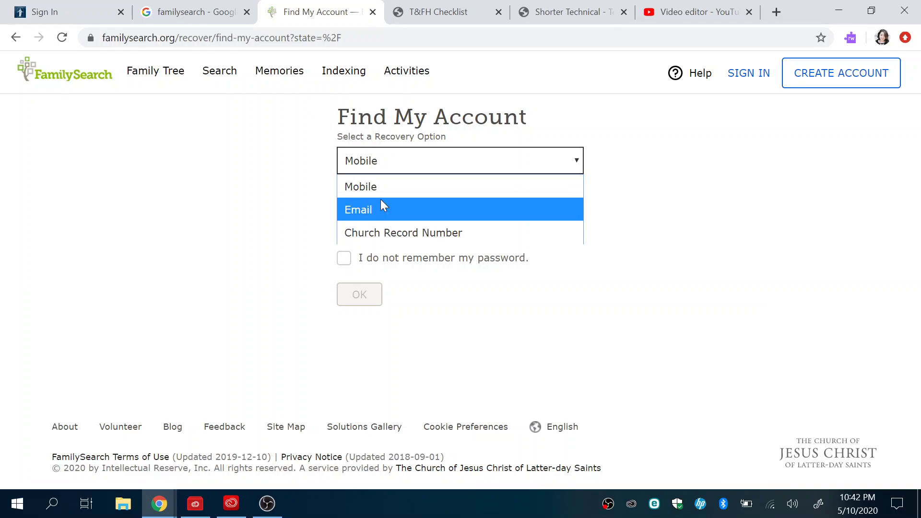
left_click(383, 233)
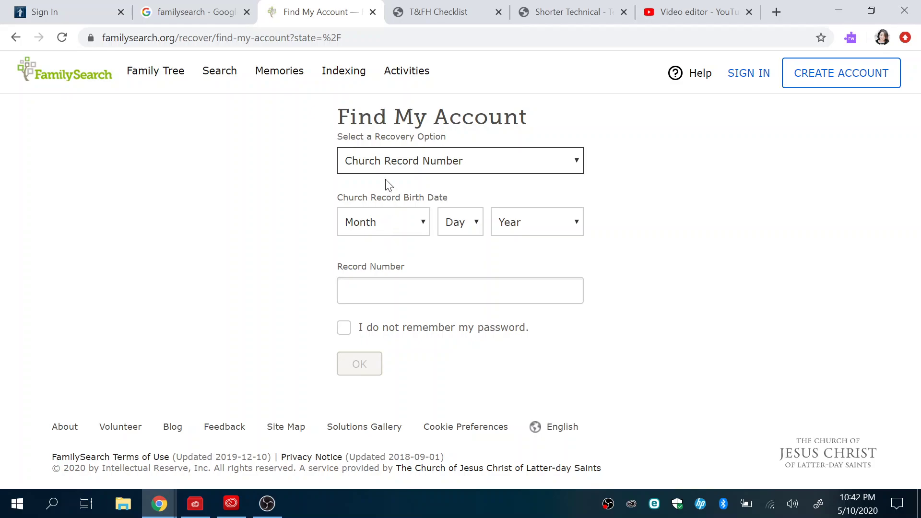
key("Tab")
key("Tab")
key("Tab")
key("Tab")
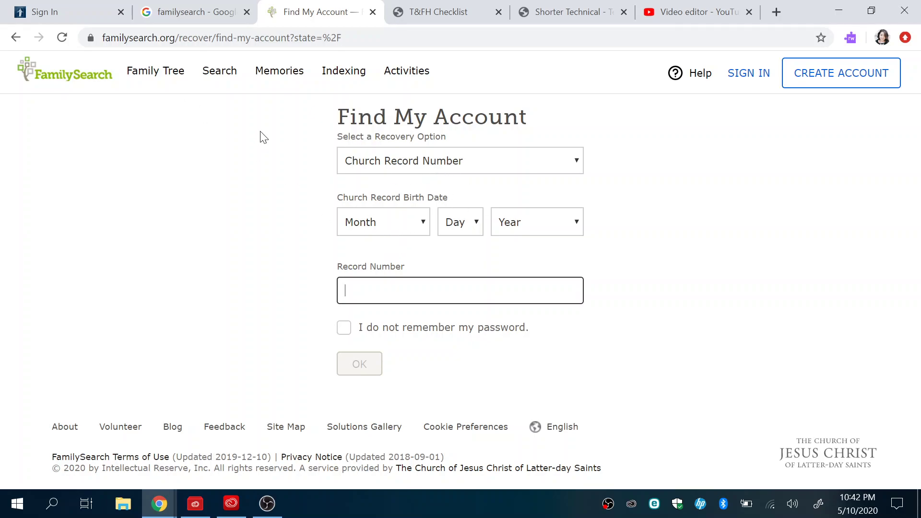
left_click(140, 13)
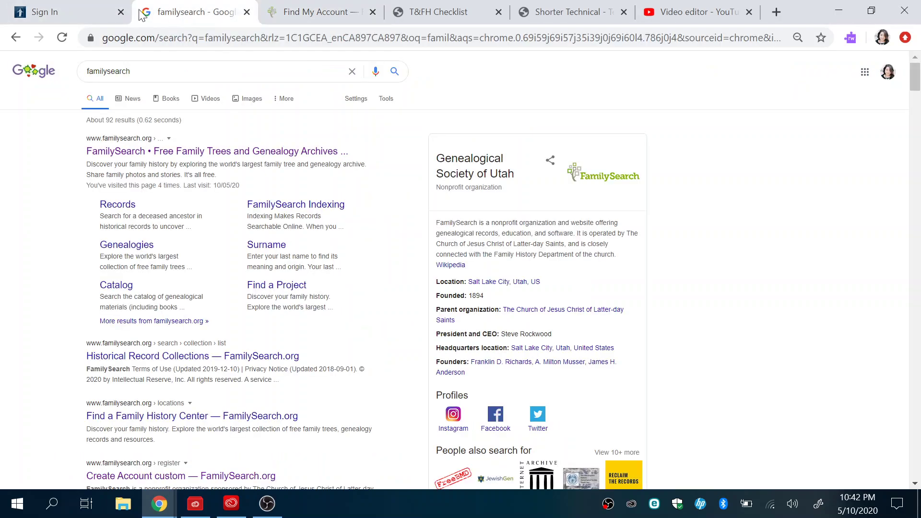
- Reload the Church sign-in page, submit the filled credentials, and open the My Account menu
left_click(62, 10)
left_click(18, 37)
left_click(285, 390)
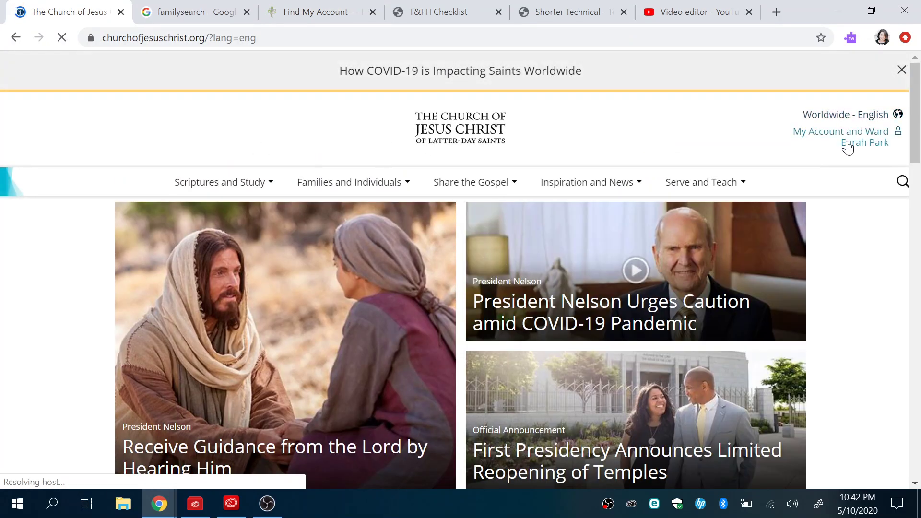
left_click(848, 145)
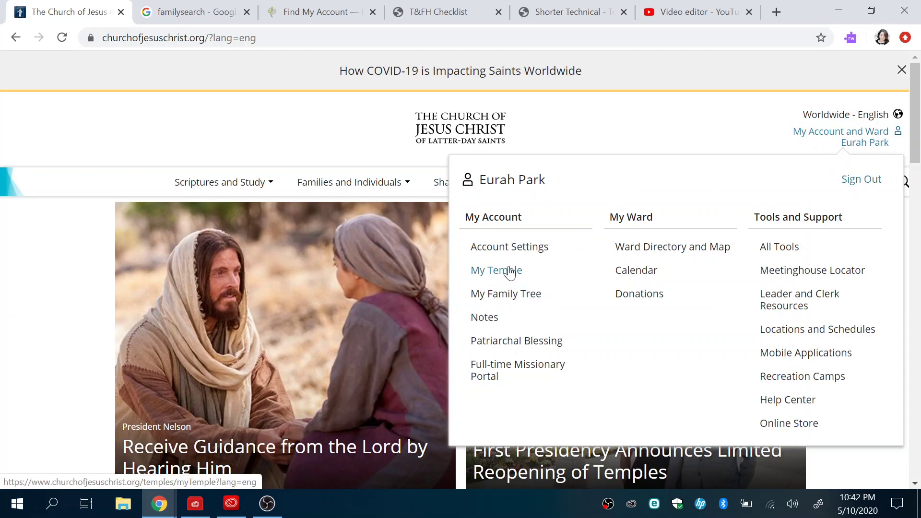
left_click(510, 274)
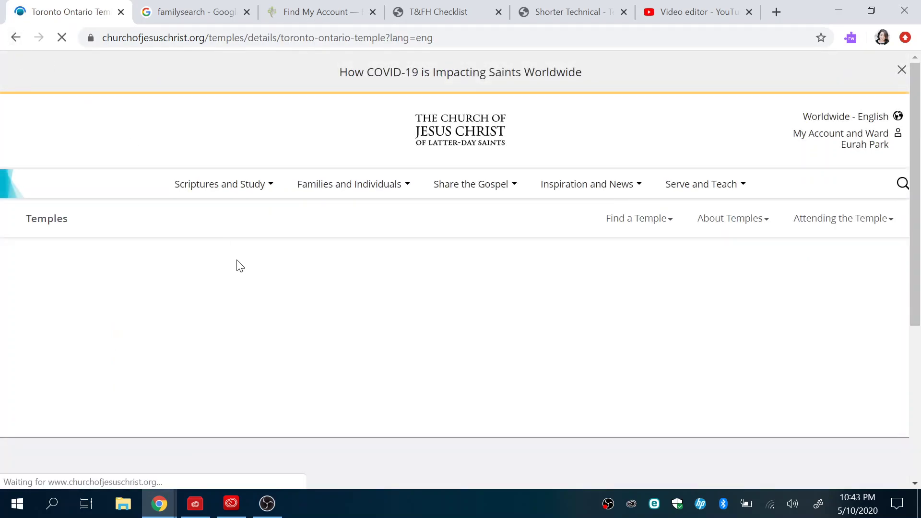
scroll(237, 260, "down", 3)
scroll(237, 260, "down", 5)
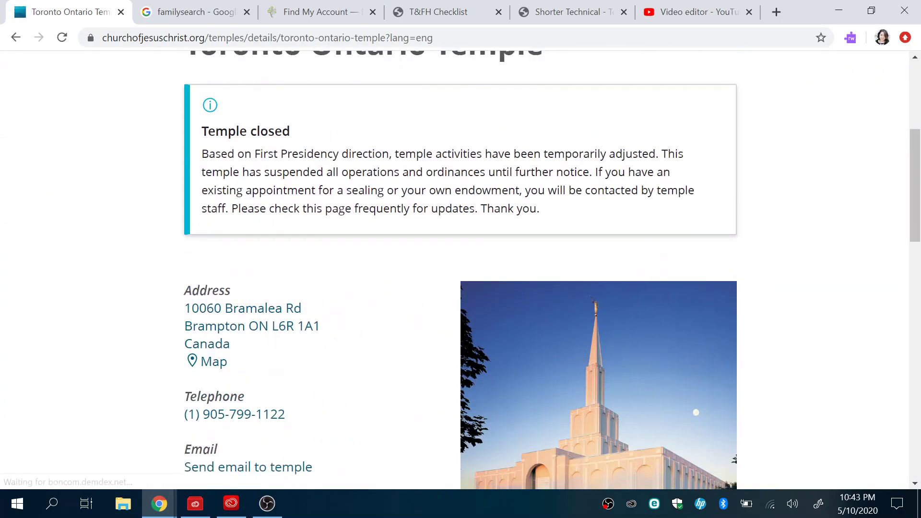
scroll(240, 267, "down", 7)
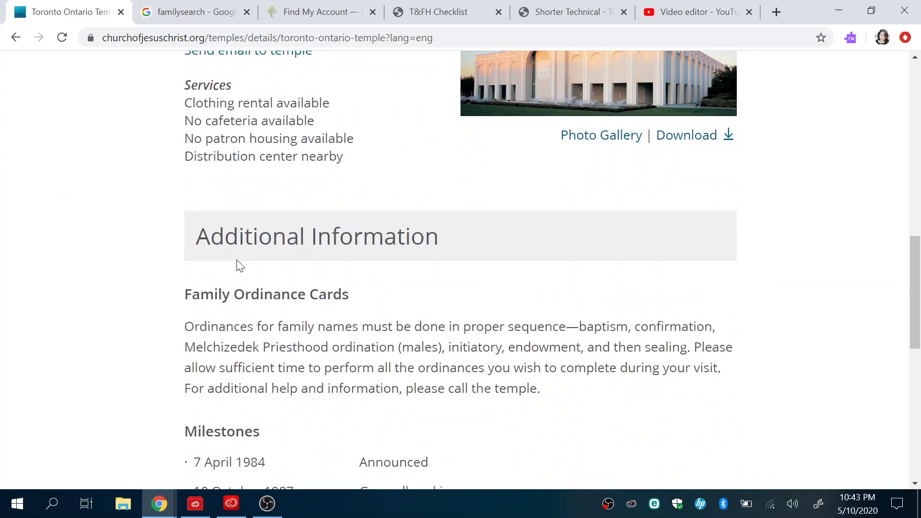
scroll(238, 263, "down", 3)
scroll(237, 263, "up", 15)
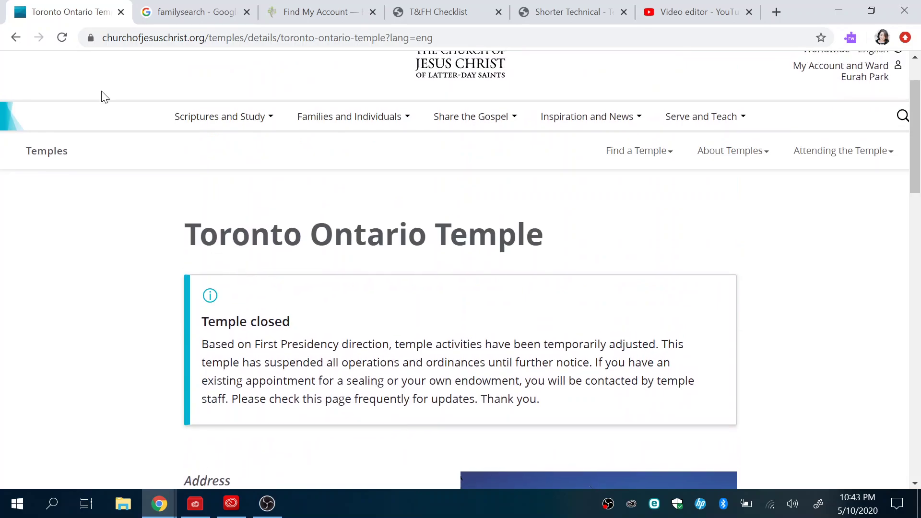
left_click(16, 39)
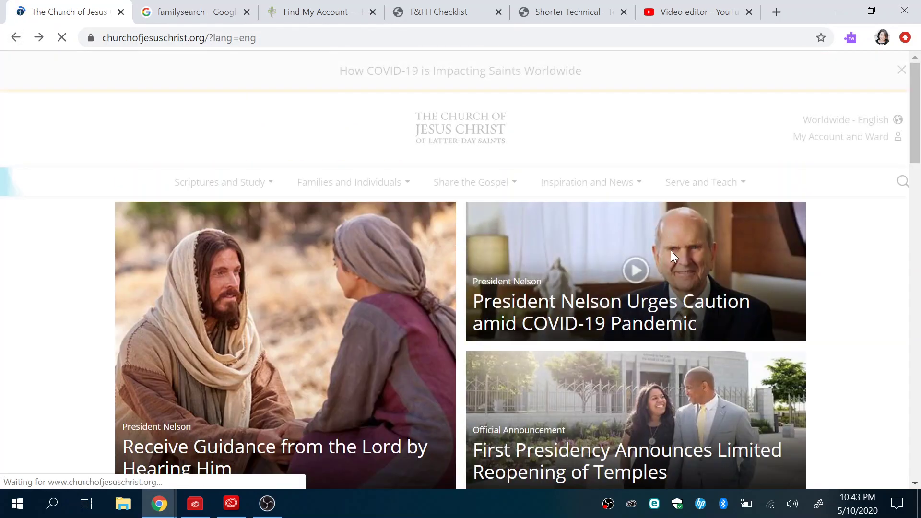
- Choose My Family Tree from the My Account and Ward menu and submit FamilySearch sign-in
left_click(853, 144)
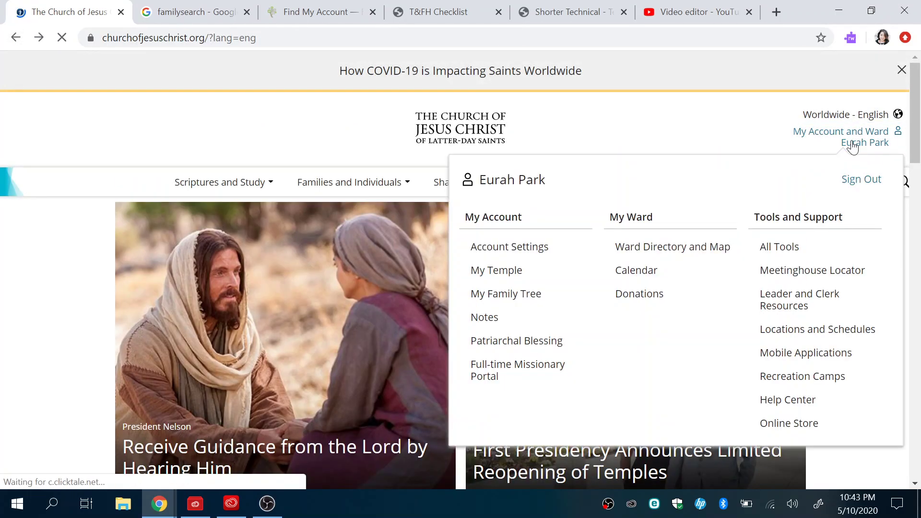
left_click(527, 301)
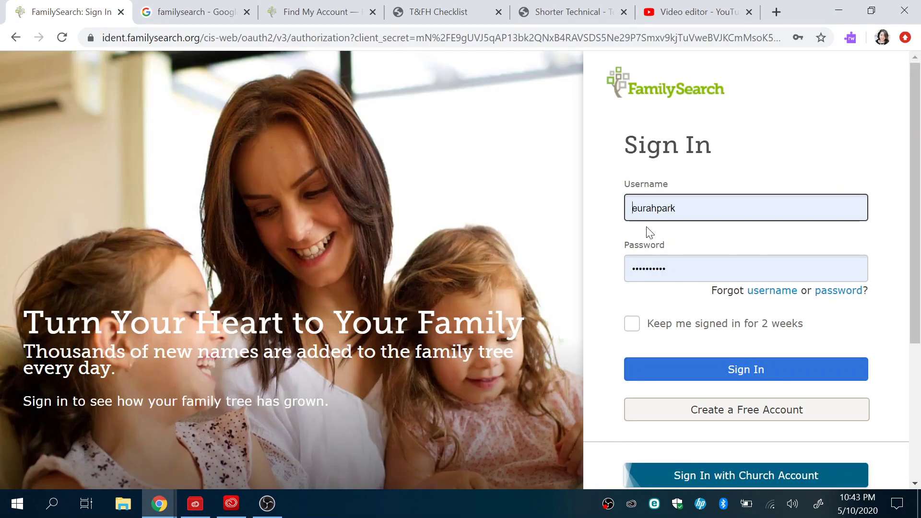
left_click(745, 382)
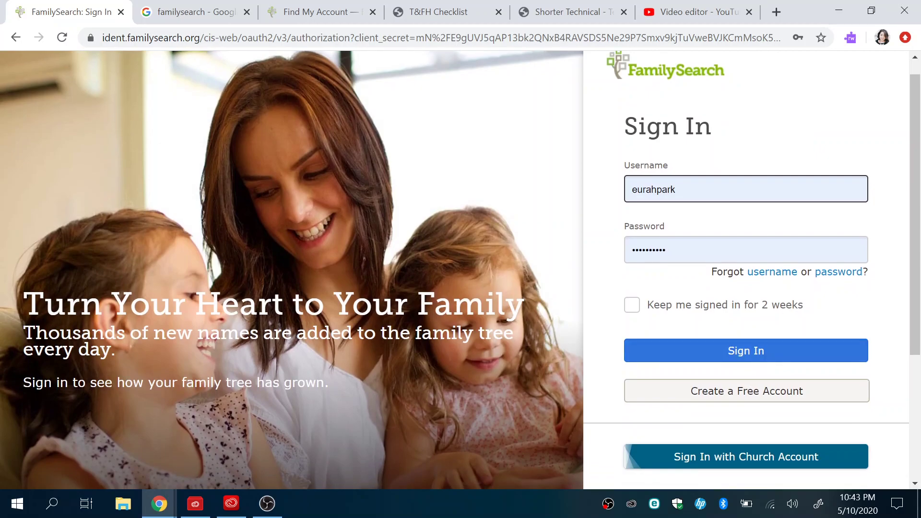
left_click(831, 360)
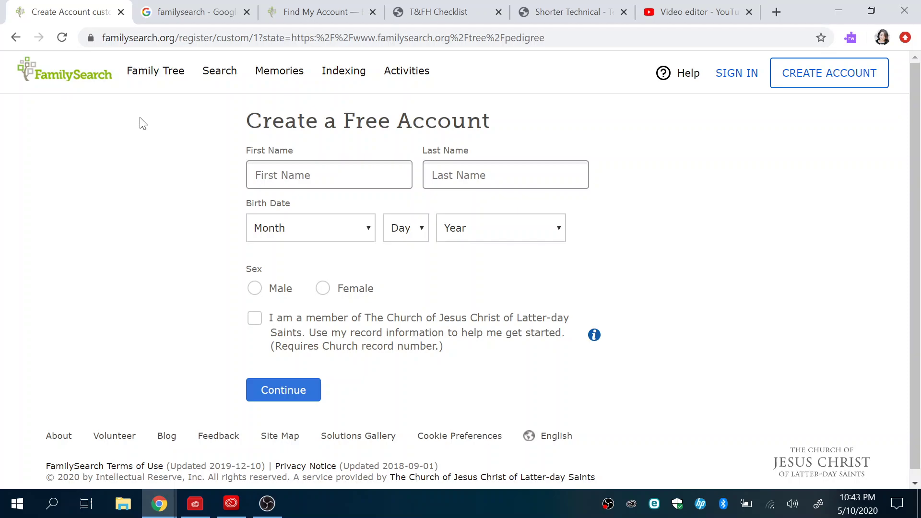
- Leave the Create a Free Account form empty and move to the familysearch Google results tab
left_click(329, 175)
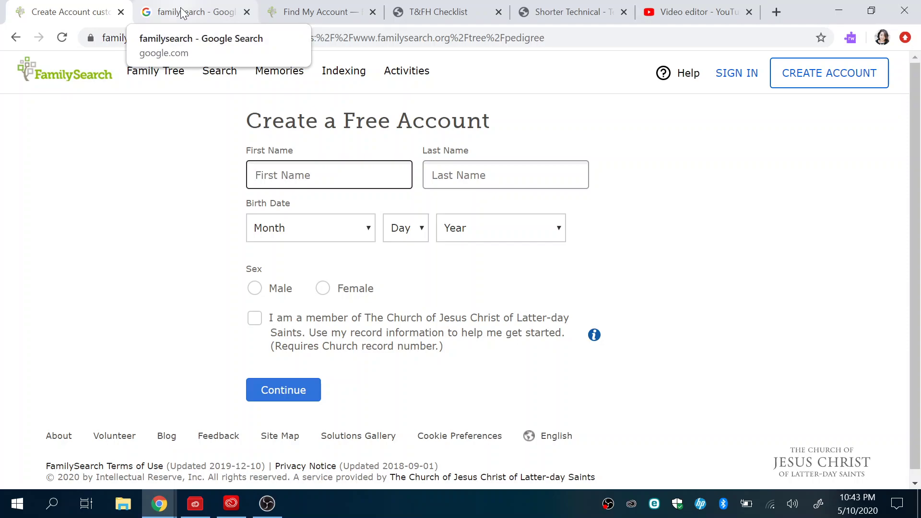
left_click(304, 13)
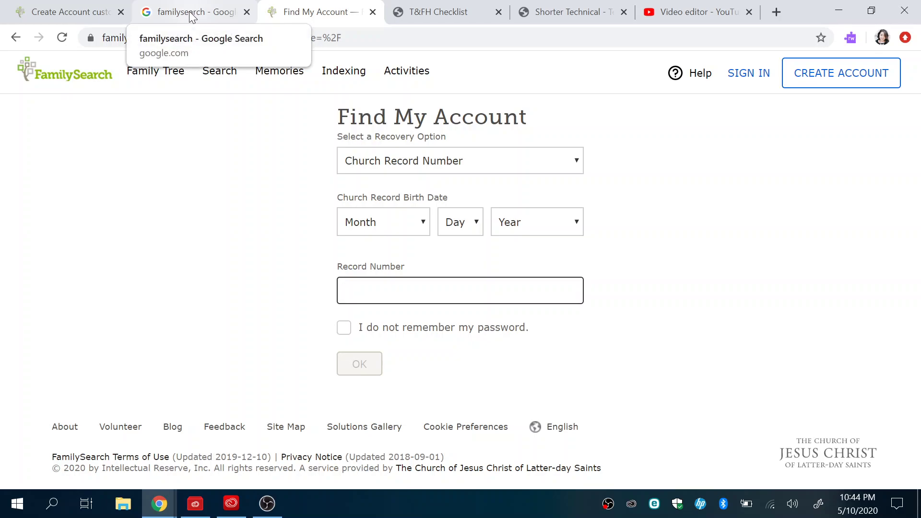
left_click(336, 38)
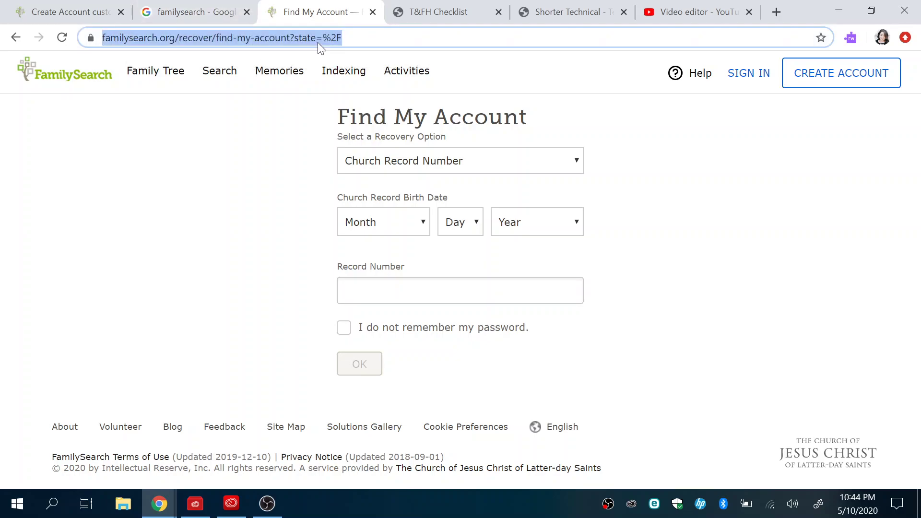
left_click(198, 12)
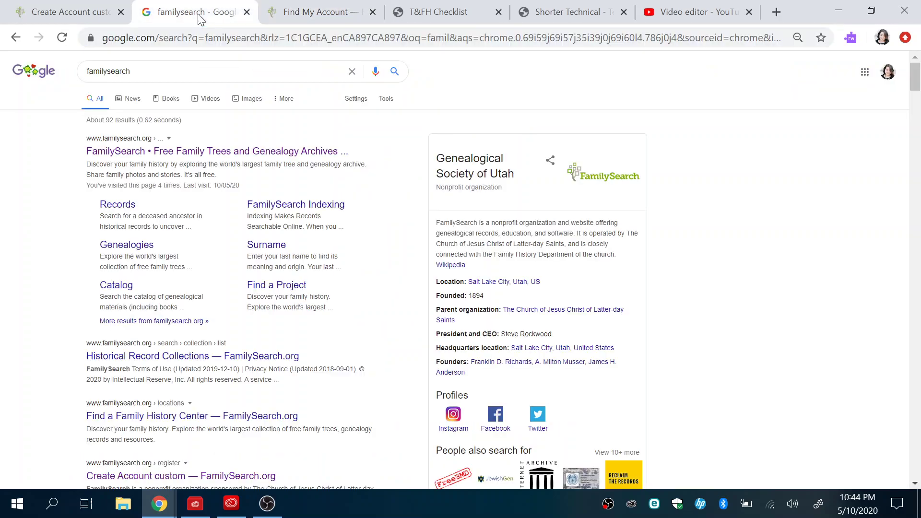
- Open the FamilySearch result in a new tab and load lds.org in the sign-up tab
left_click(144, 152)
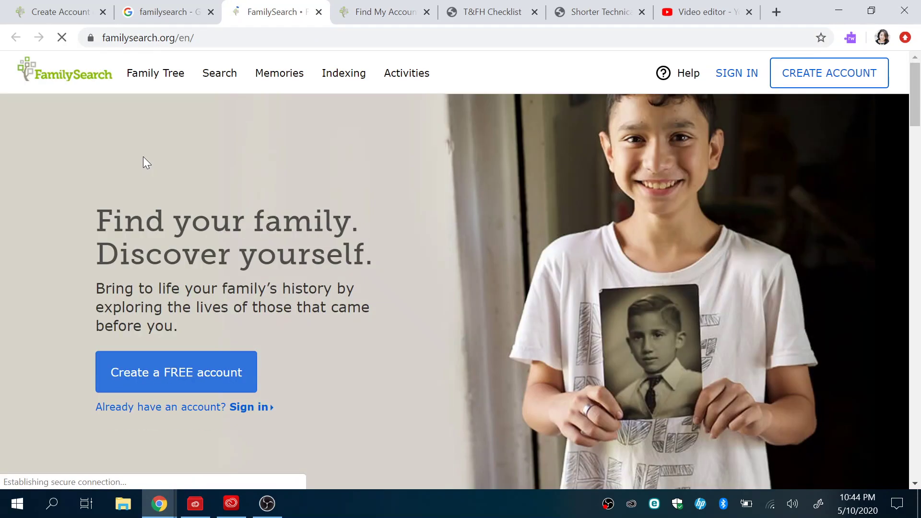
left_click(69, 13)
left_click(128, 38)
type("kd")
key("BackSpace")
key("BackSpace")
type("ld")
key("Return")
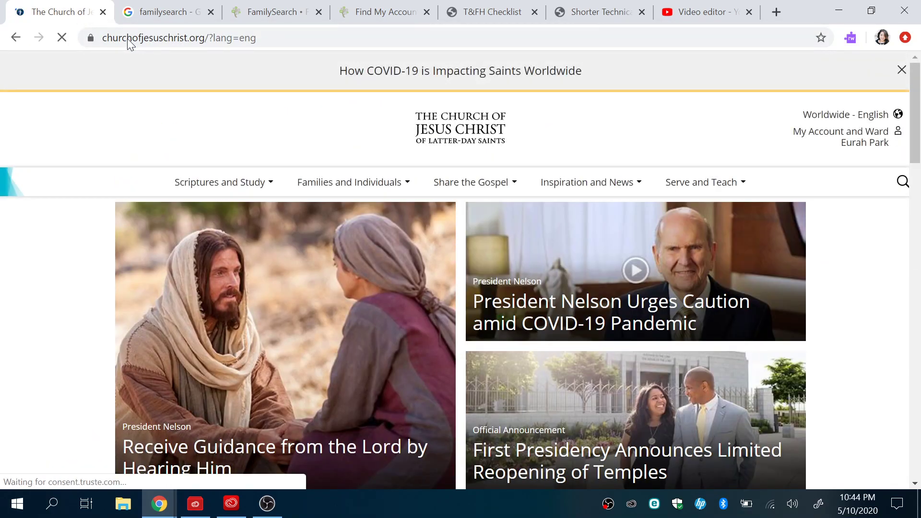
- Sign in to FamilySearch from its home page using the autofilled username and password
left_click(282, 13)
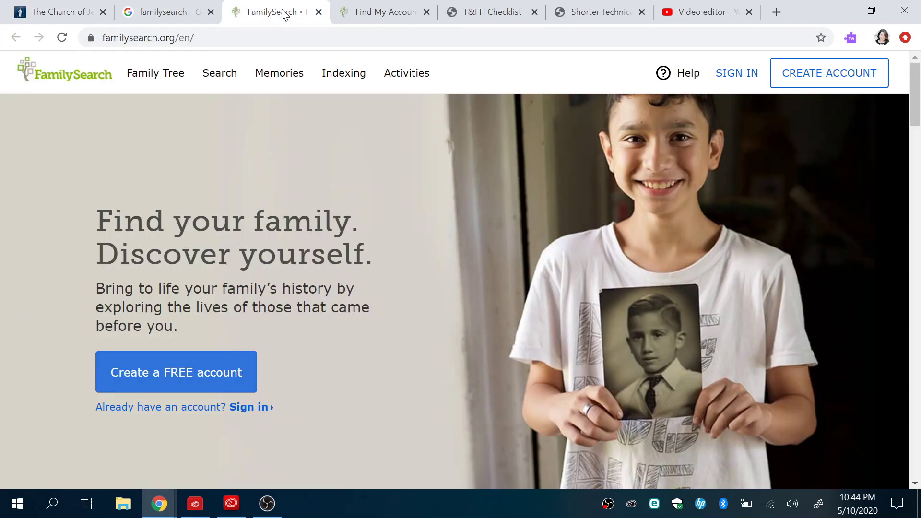
left_click(742, 80)
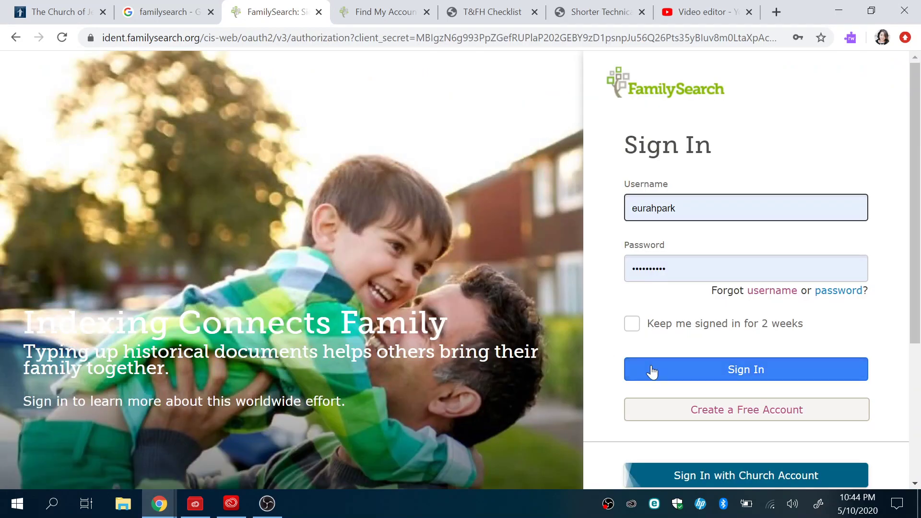
left_click(657, 374)
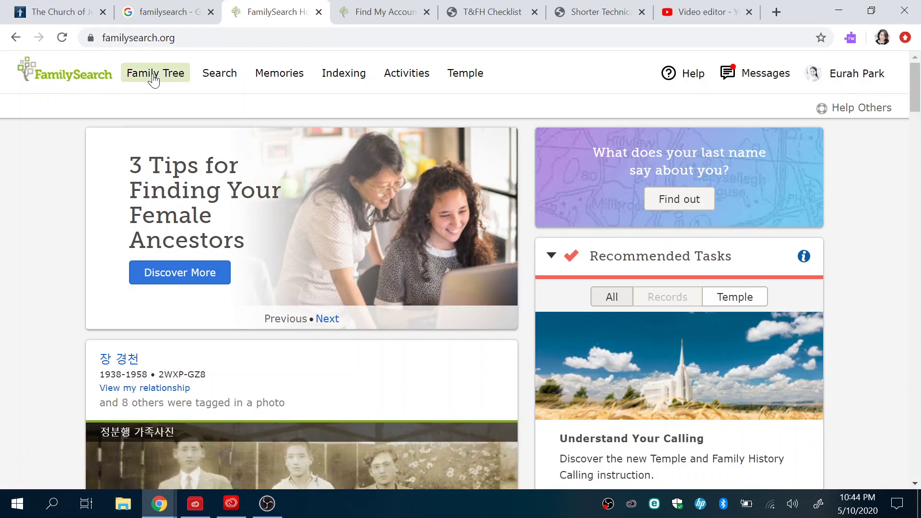
- Open Family Tree > Tree and switch the pedigree view to the Landscape layout
left_click(68, 76)
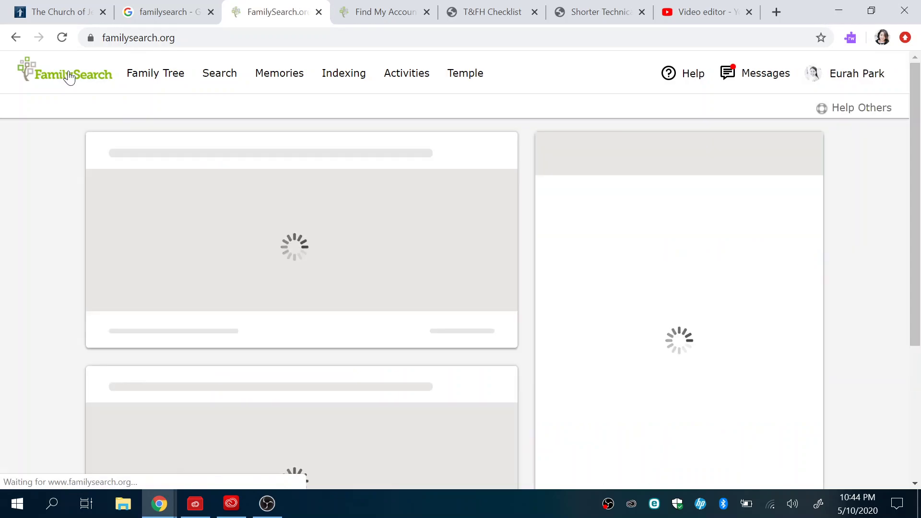
left_click(163, 76)
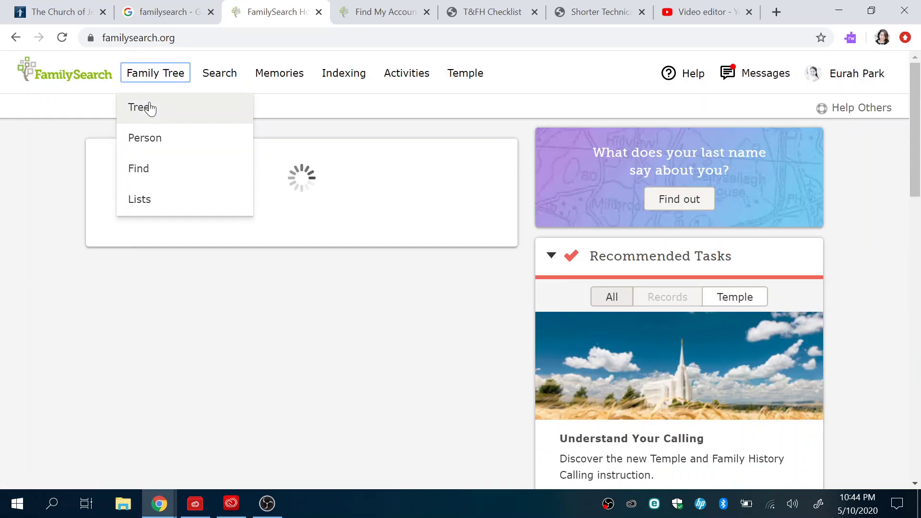
left_click(149, 107)
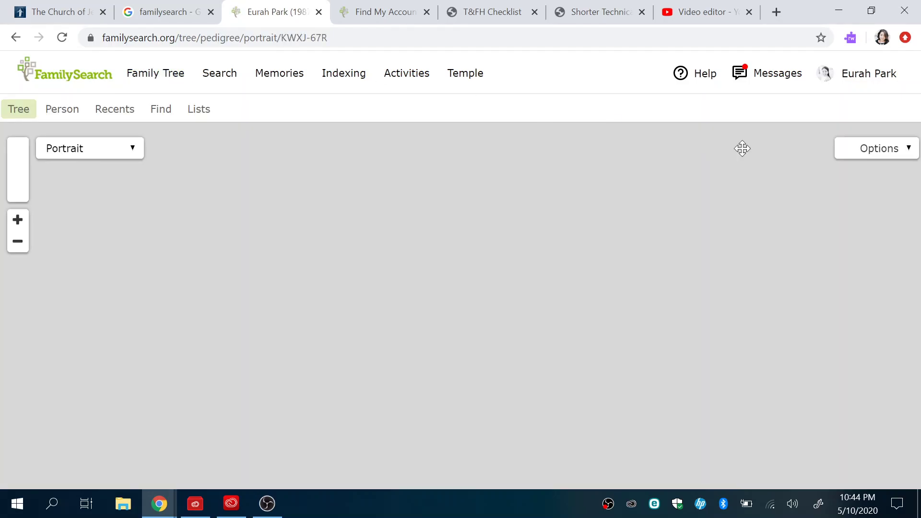
left_click(135, 144)
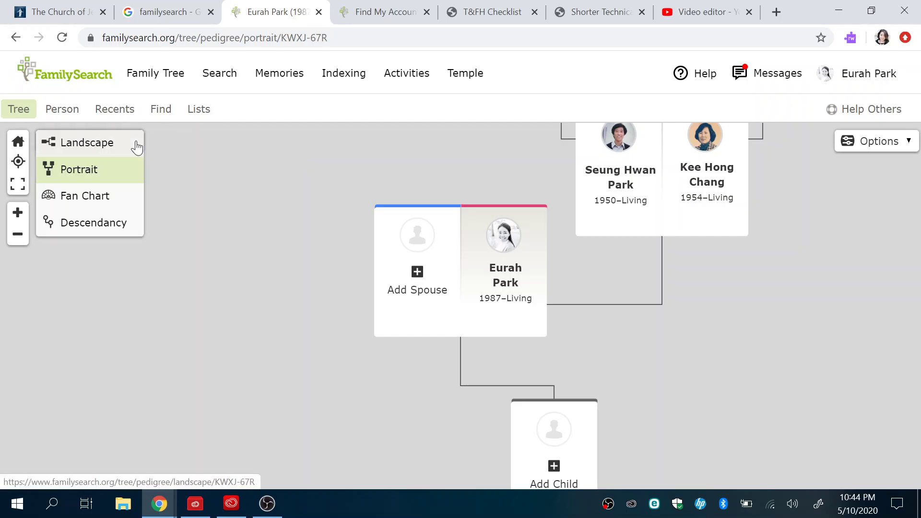
left_click(123, 153)
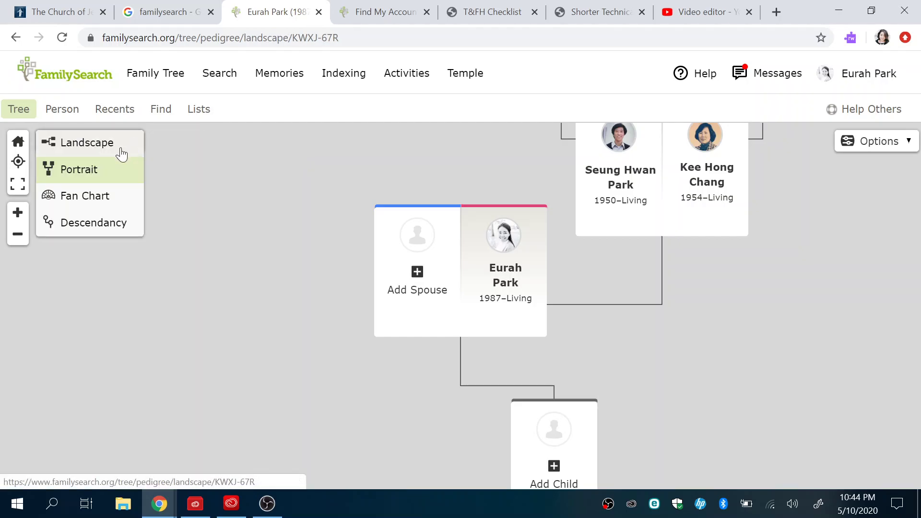
left_click(121, 152)
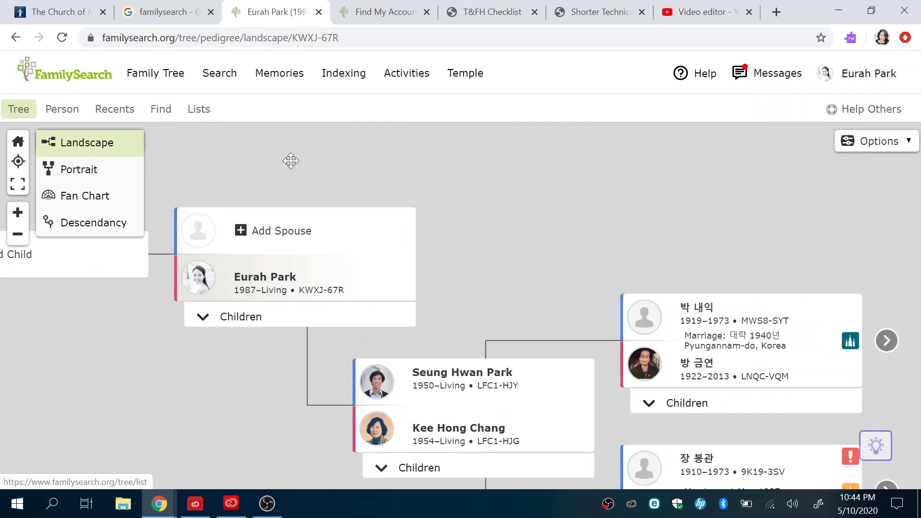
left_click(294, 187)
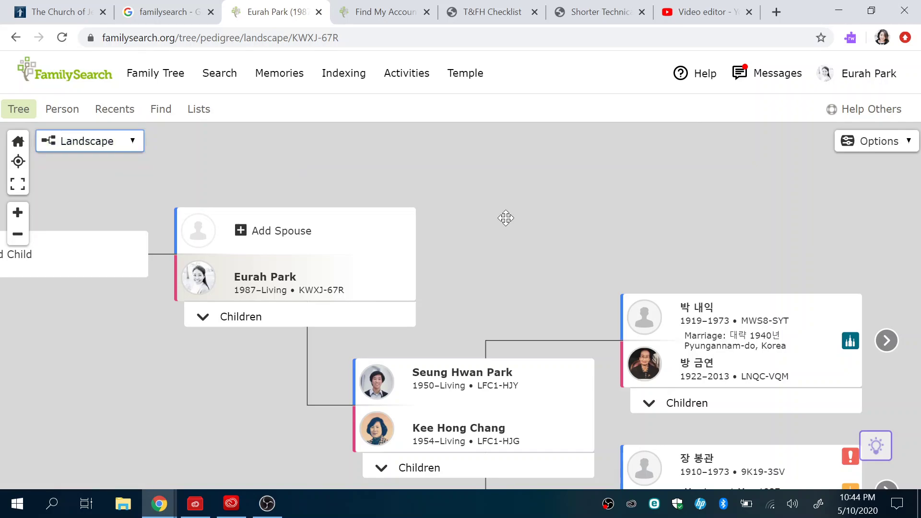